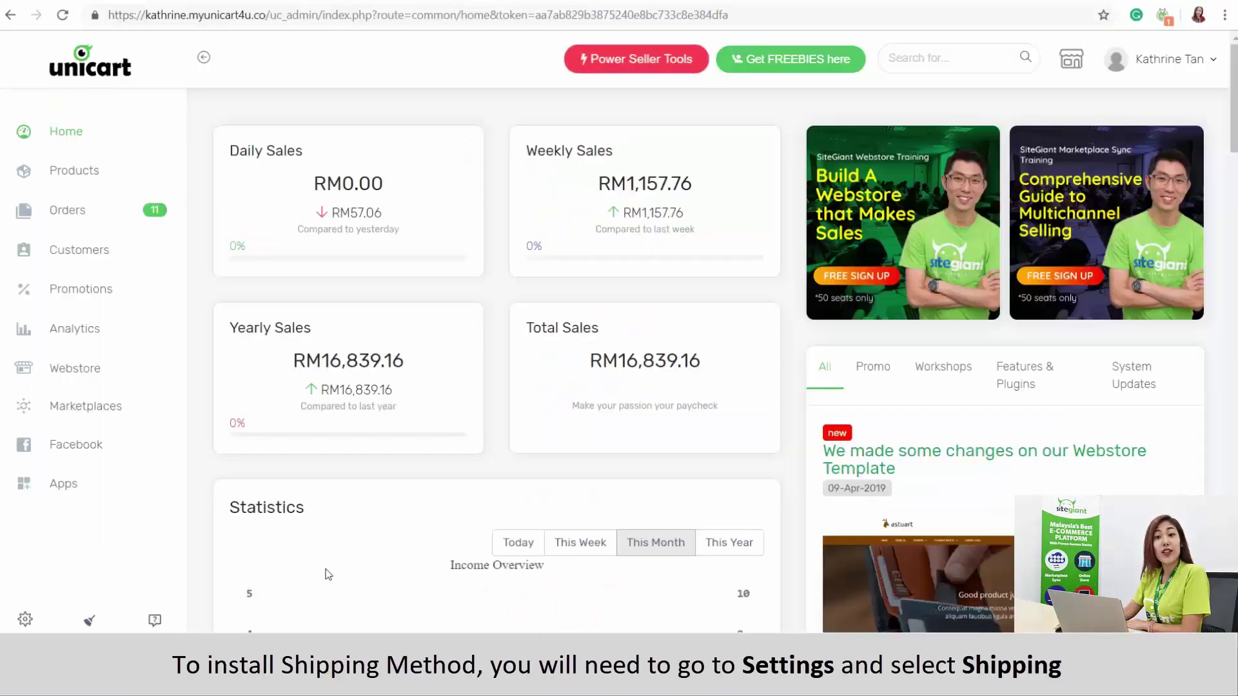
Go from Settings to the shipping methods list and open the Flat Rate method.
click(24, 619)
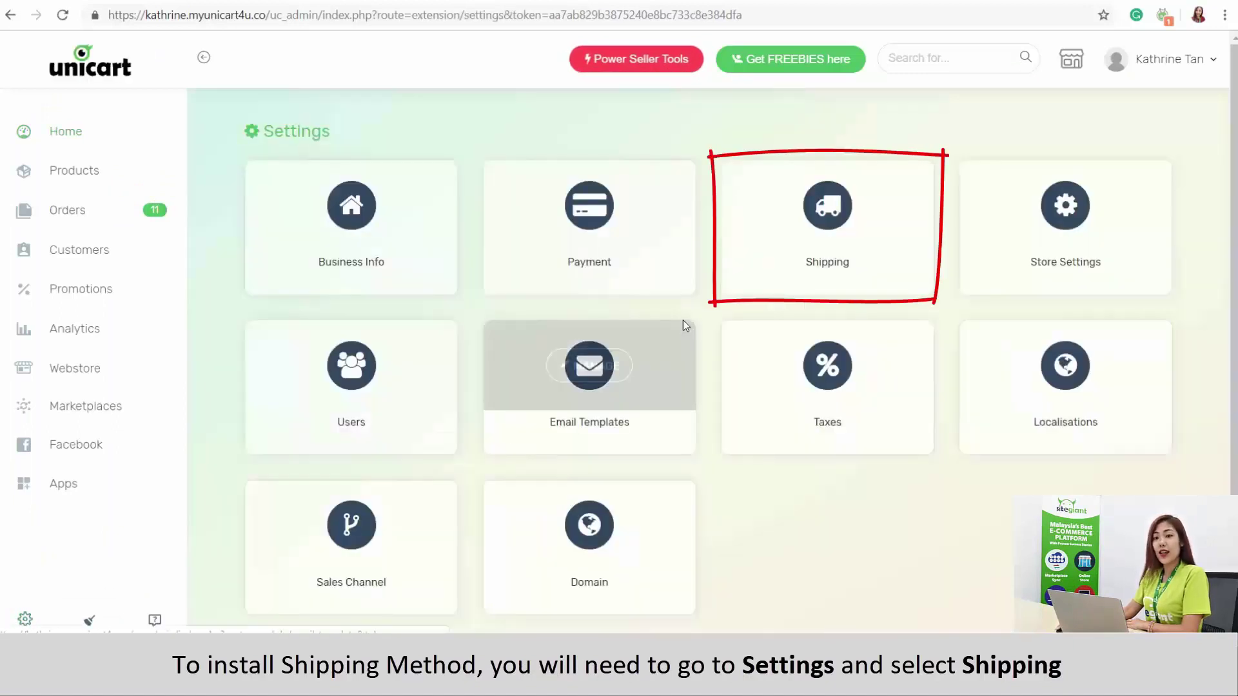
click(826, 208)
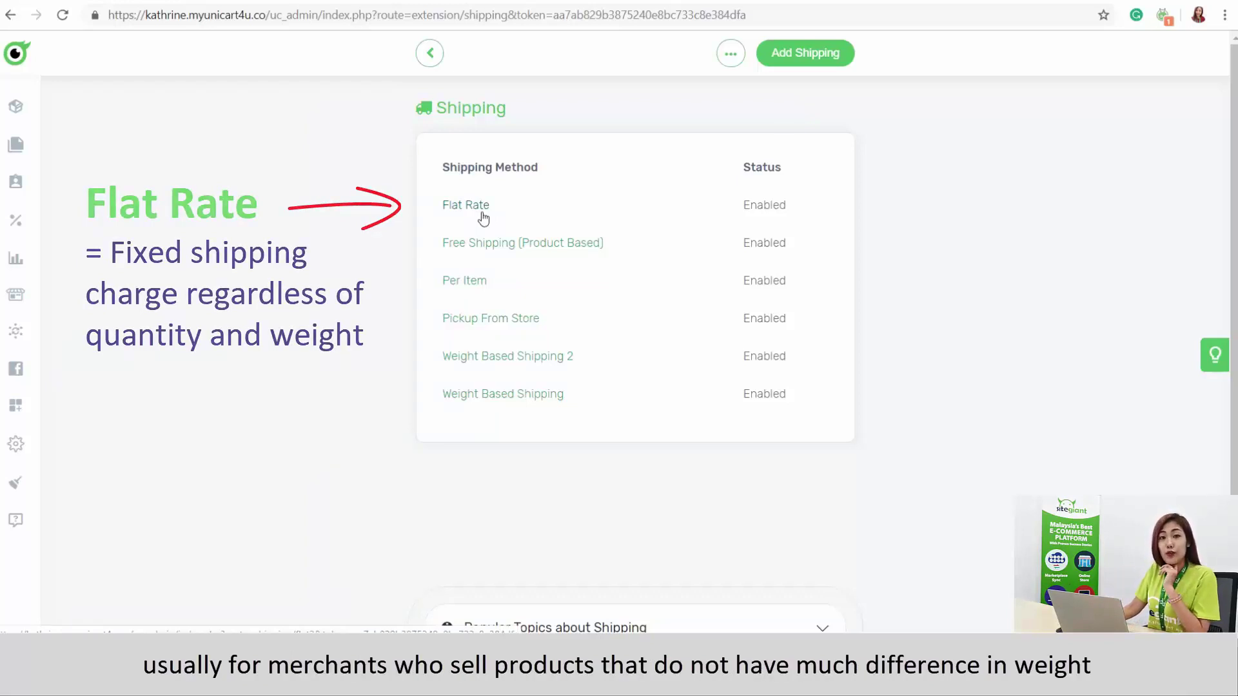
click(480, 213)
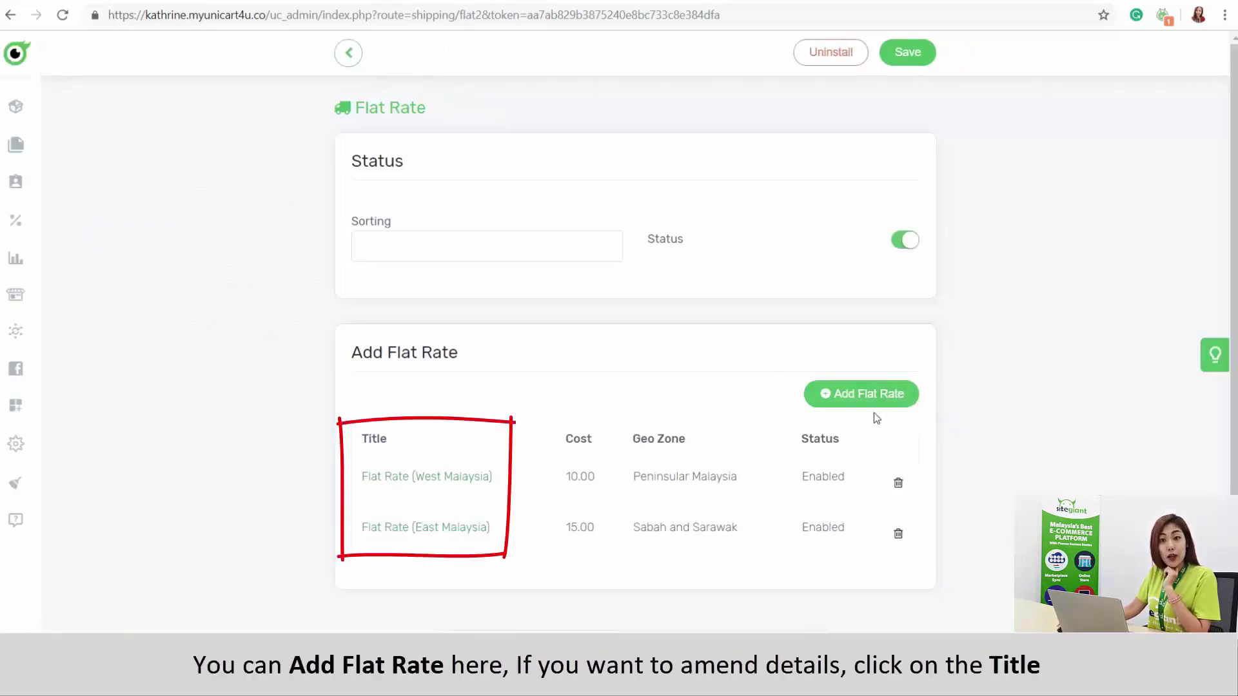
Confirm the Flat Rate (West Malaysia) 10.00 rate stays enabled.
click(426, 476)
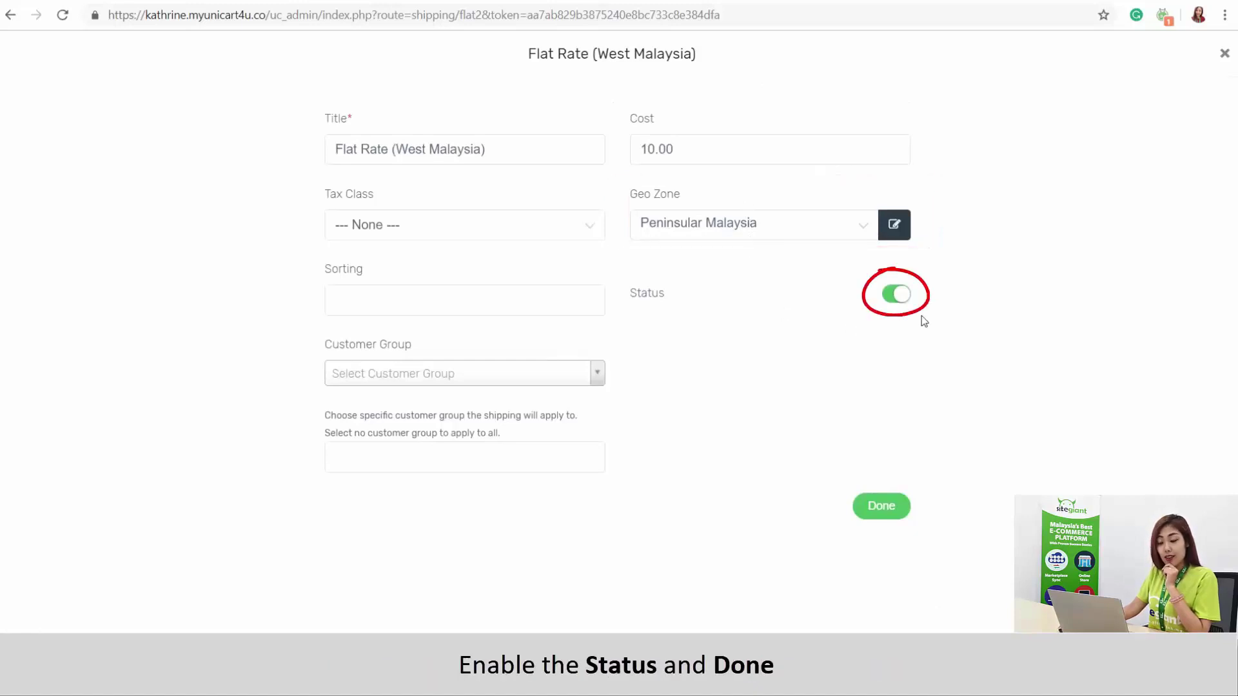
click(903, 506)
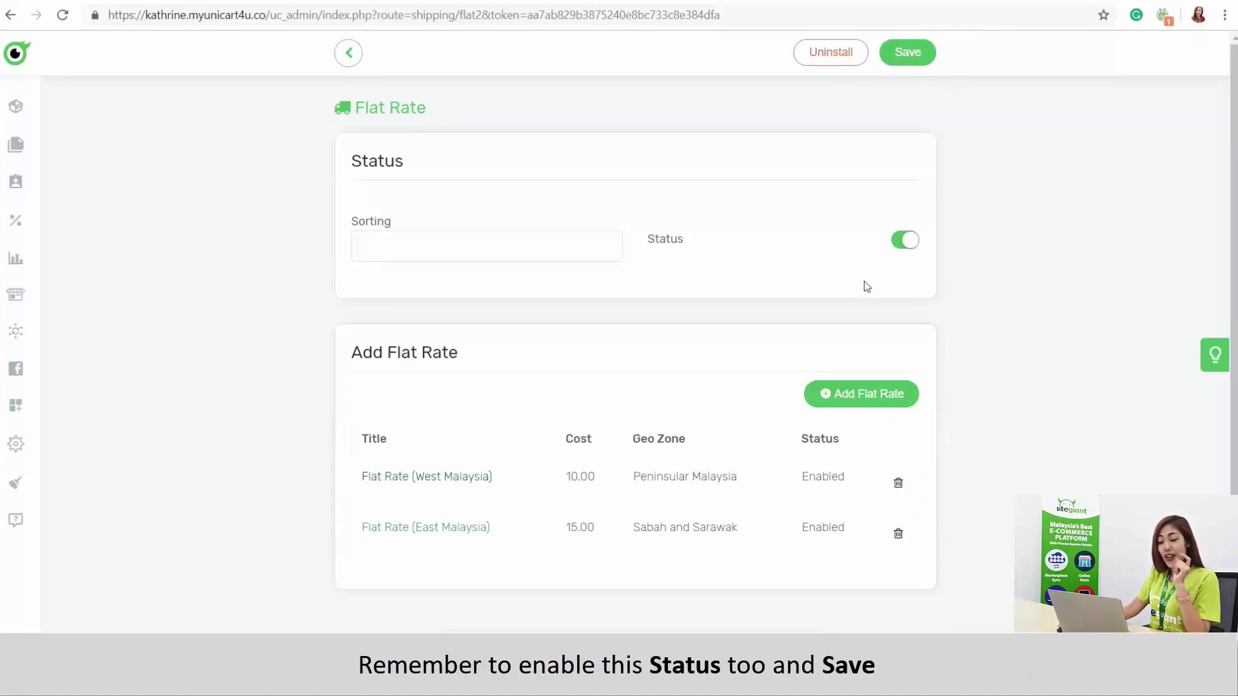
Save the Flat Rate method with its status enabled.
click(908, 52)
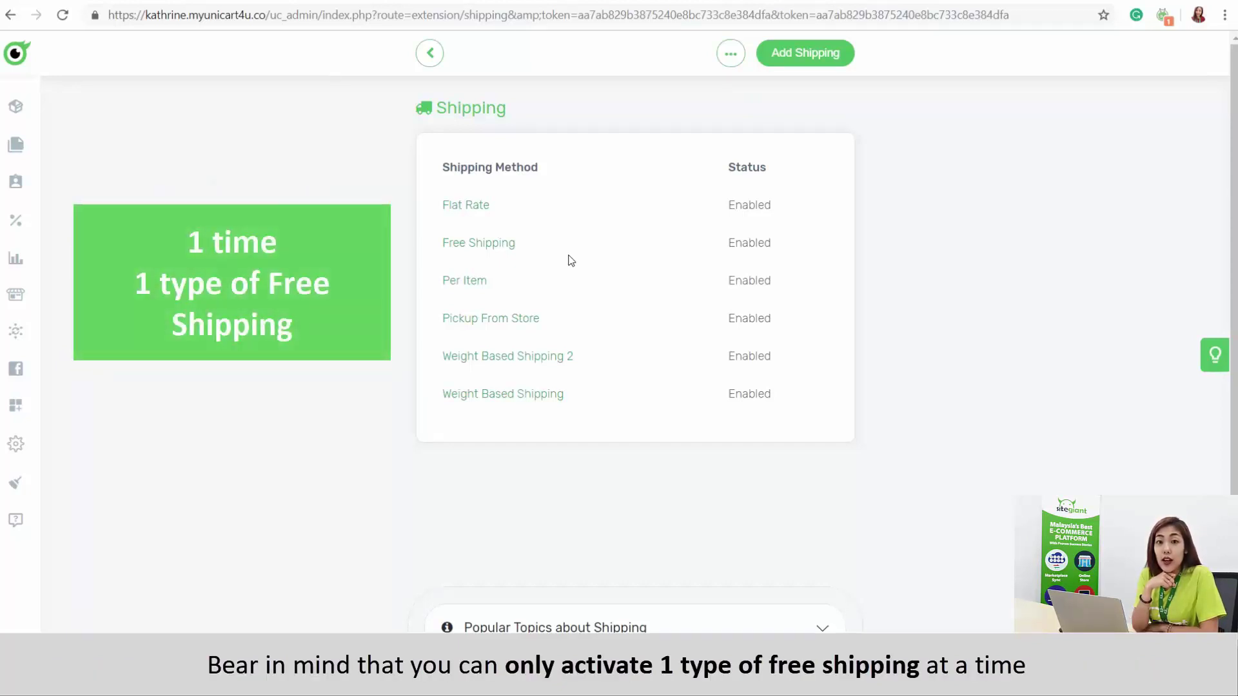
Enable Total Amount Based Free Shipping, showing only free shipping, and save it.
click(501, 250)
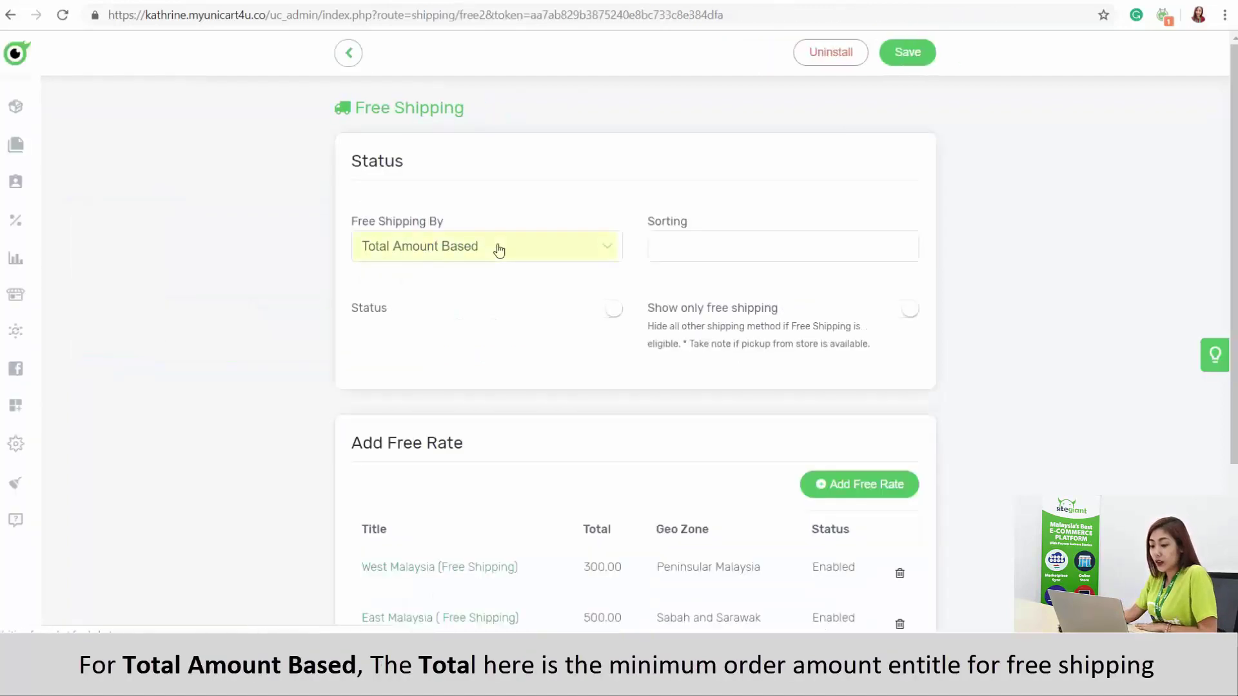
scroll(514, 312, down, 1)
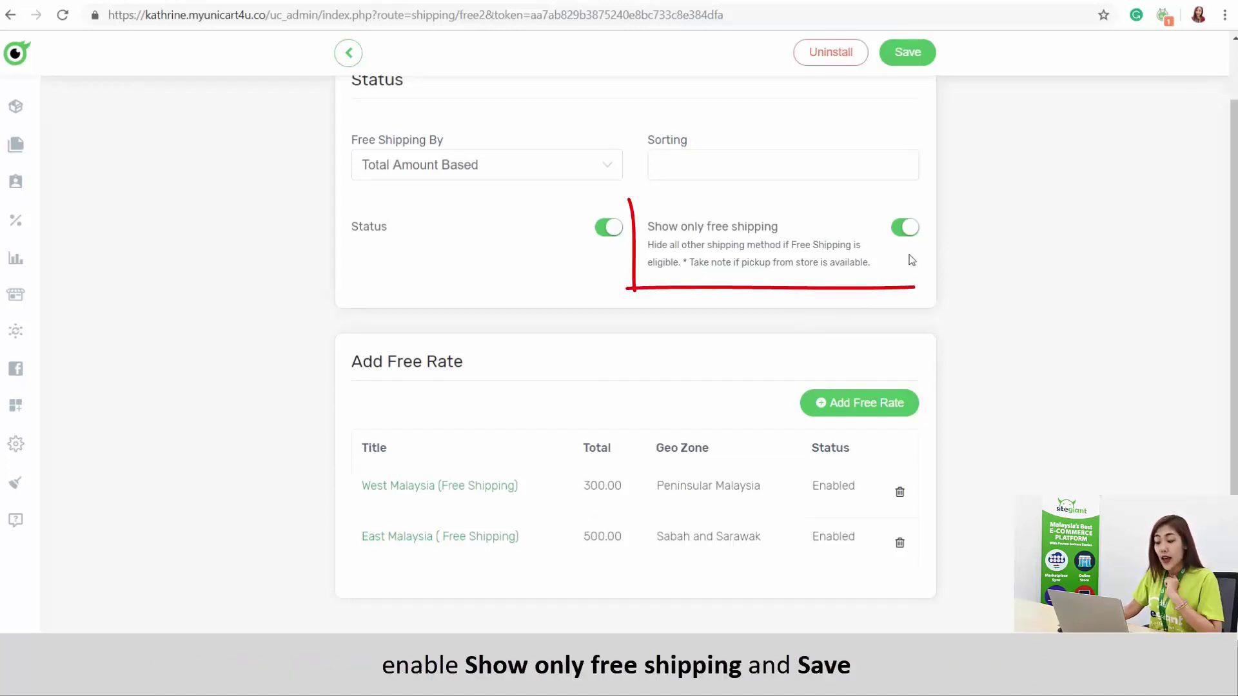
click(899, 60)
Set Free Shipping to Product Based, add DryPro Baby Tape Diapers x2packs from All Categories, and save.
click(512, 260)
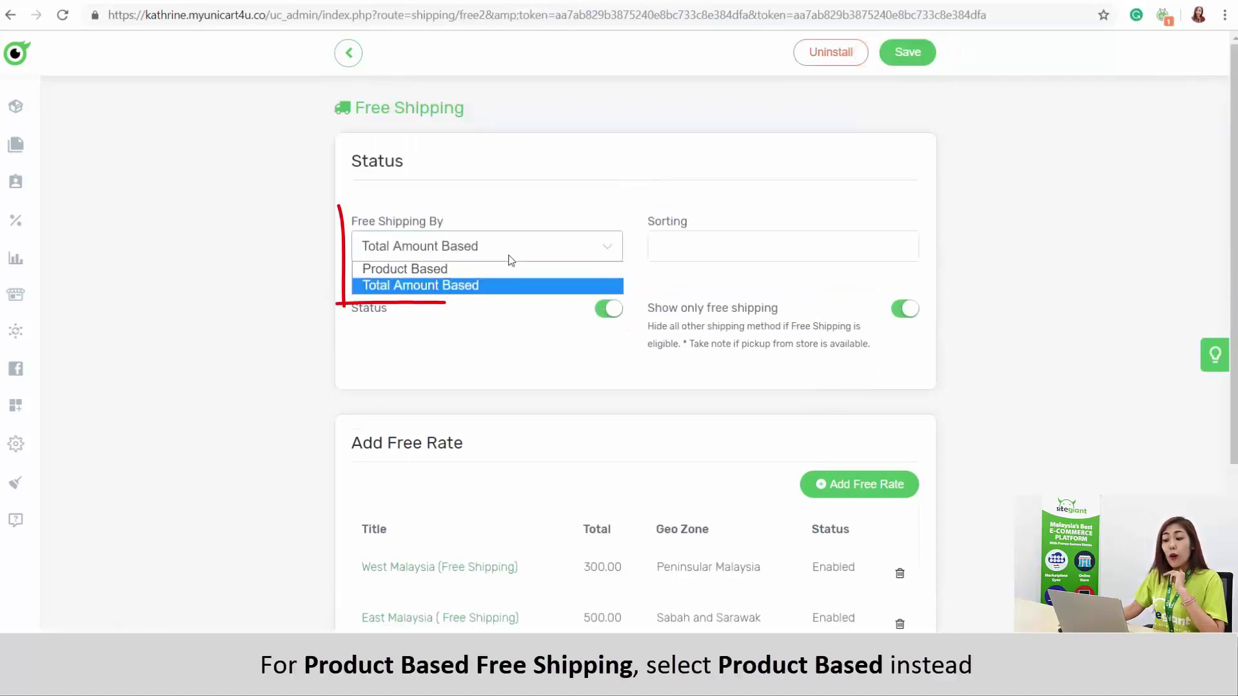
click(512, 270)
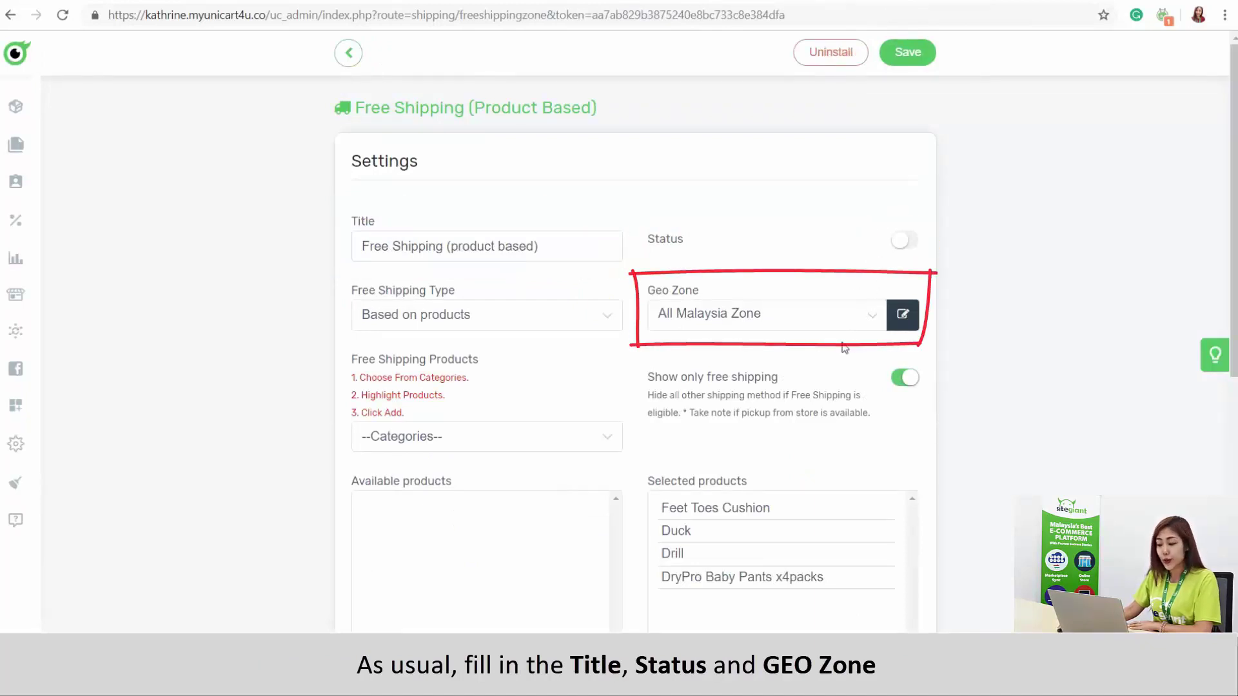
click(498, 439)
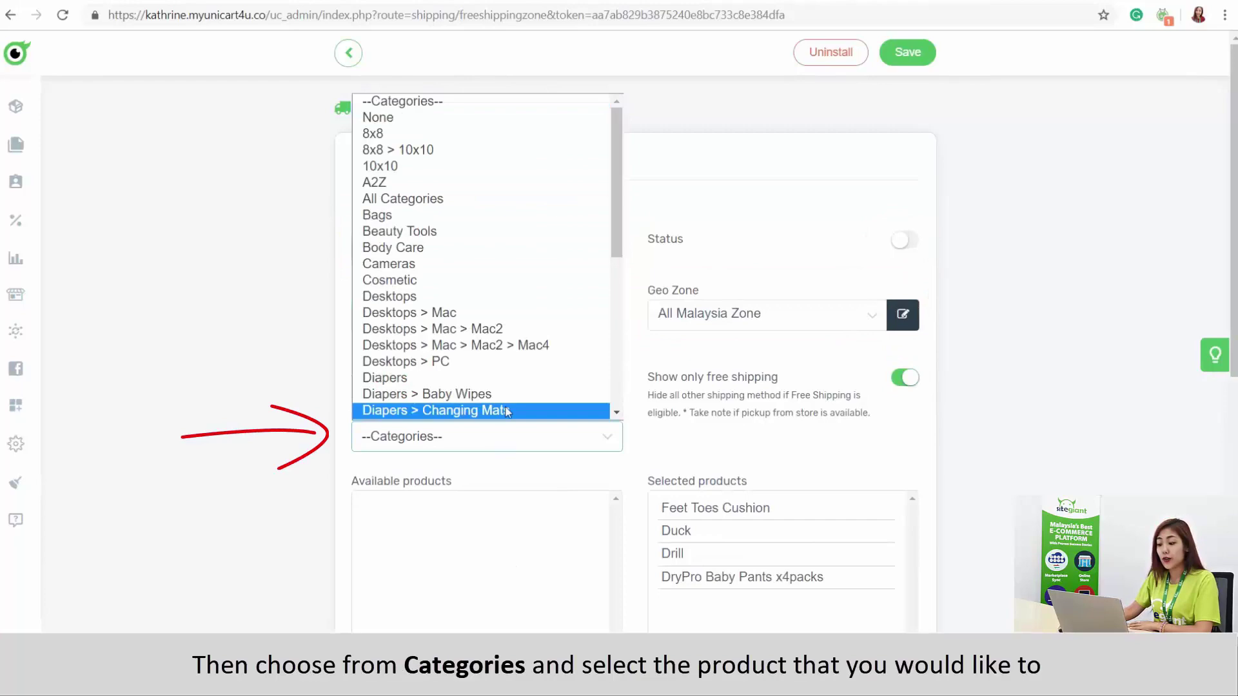
click(441, 199)
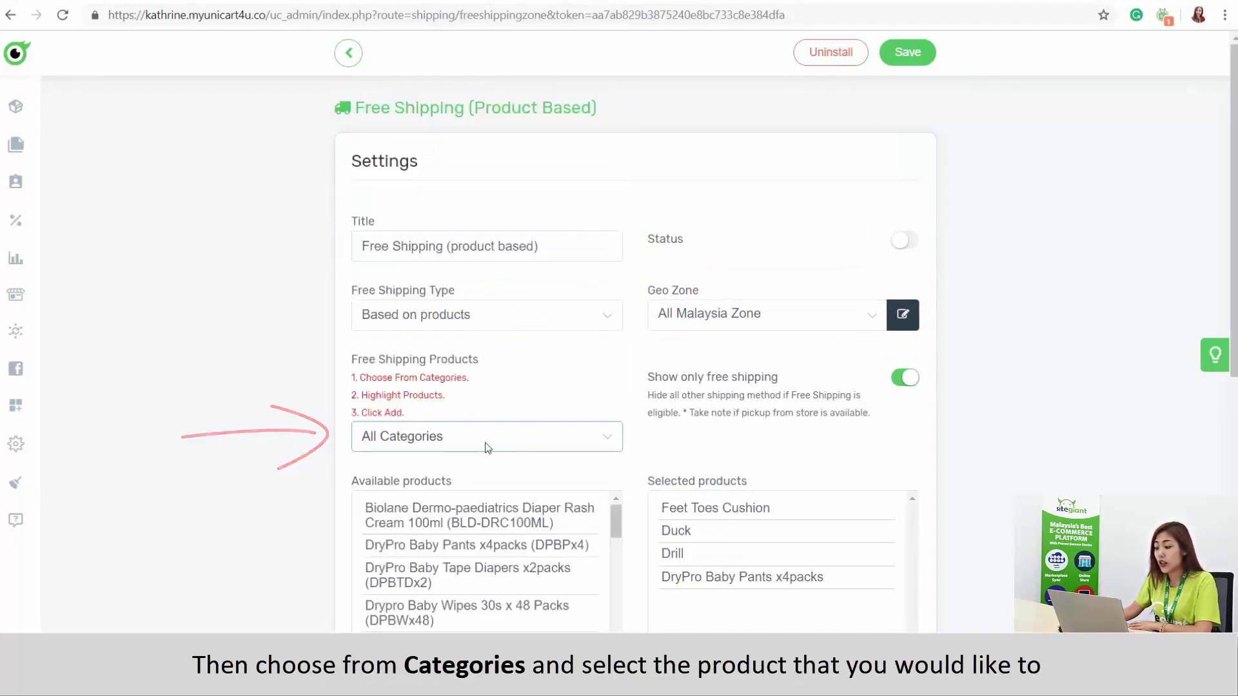
scroll(481, 449, down, 3)
click(467, 424)
click(503, 524)
scroll(720, 600, down, 3)
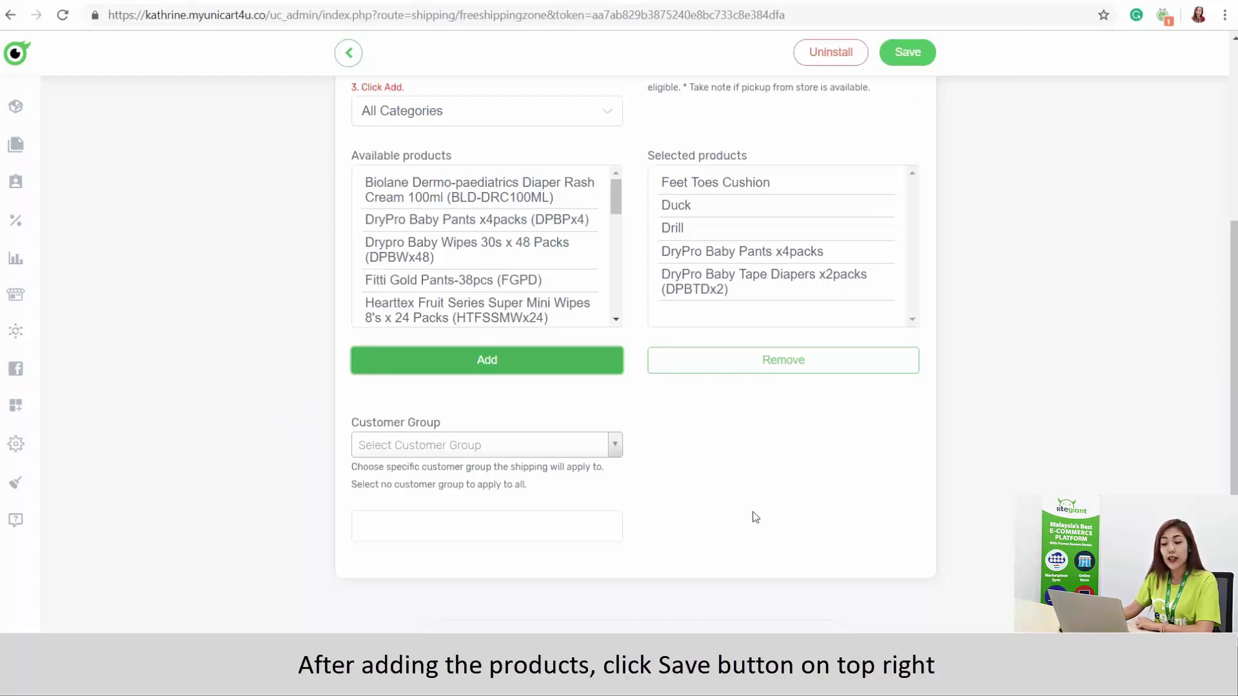
scroll(752, 514, up, 1)
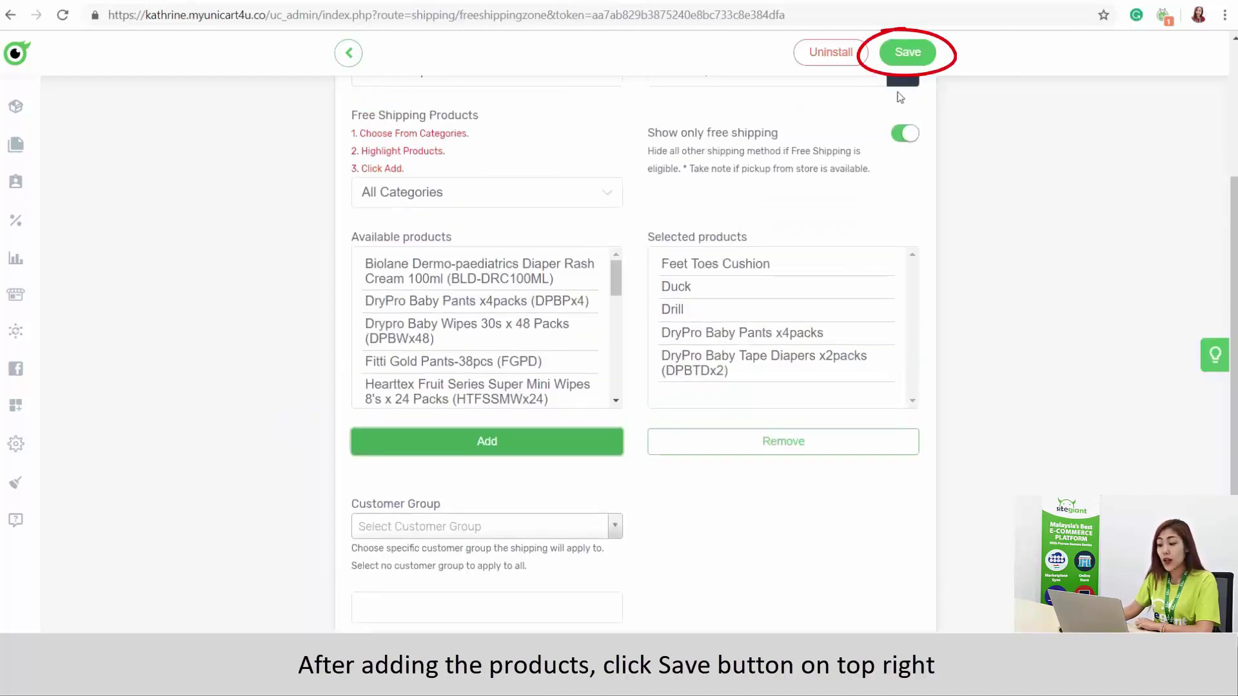
click(893, 56)
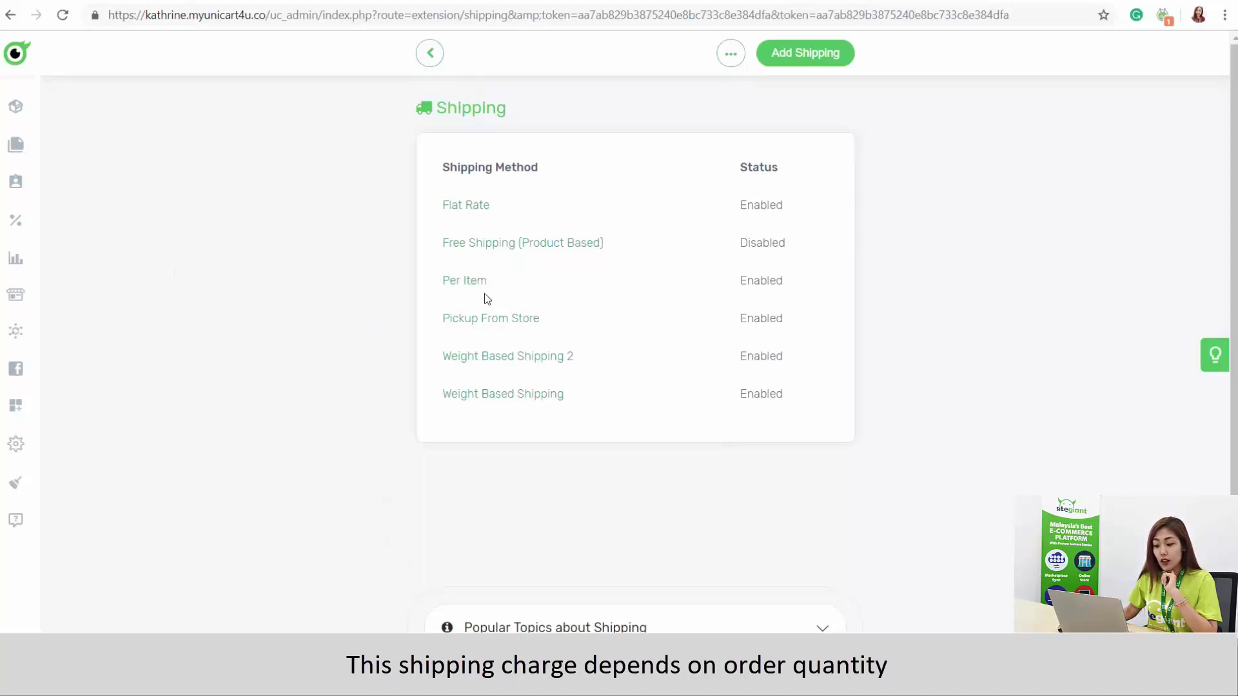
click(480, 283)
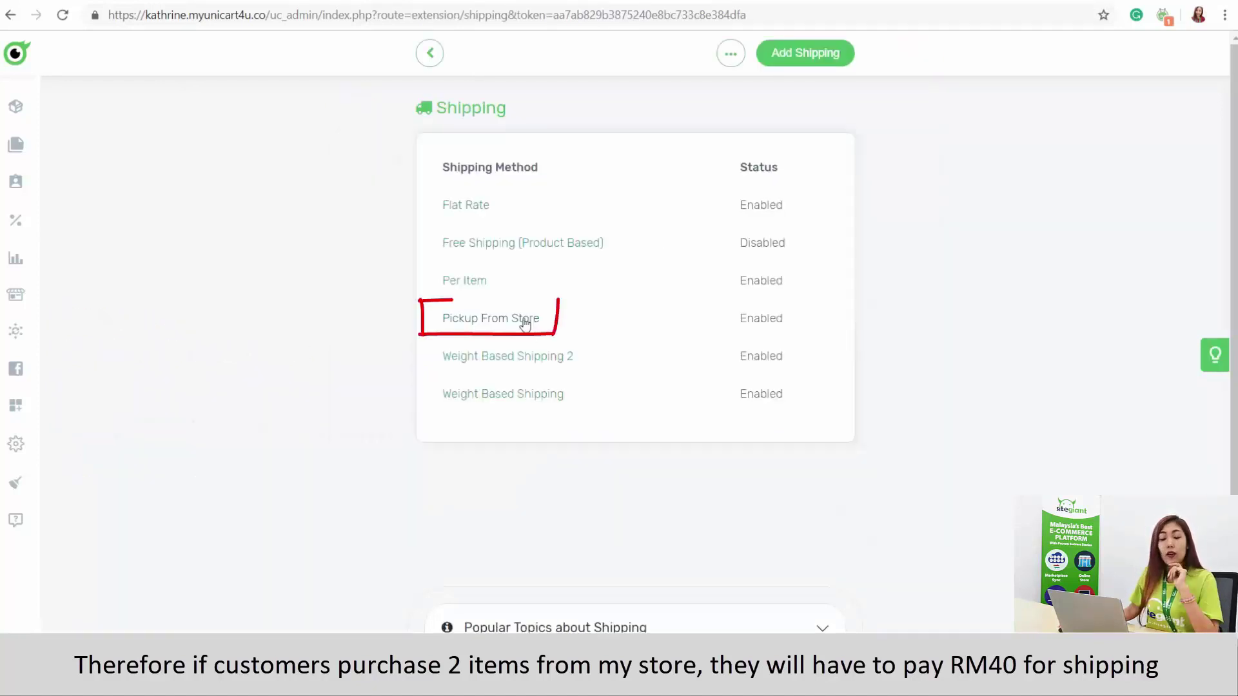
click(525, 323)
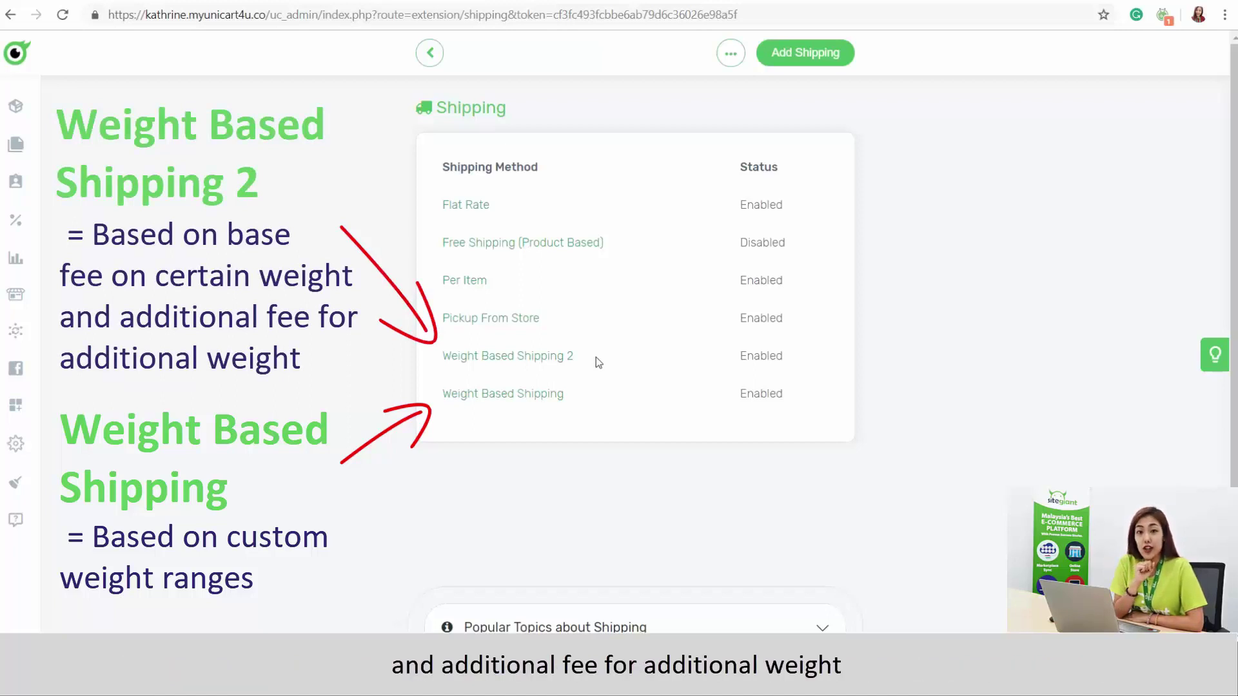
Keep the Weight Based Shipping West Malaysia rate 1:8,3:15,5:30 enabled and confirm it.
click(530, 403)
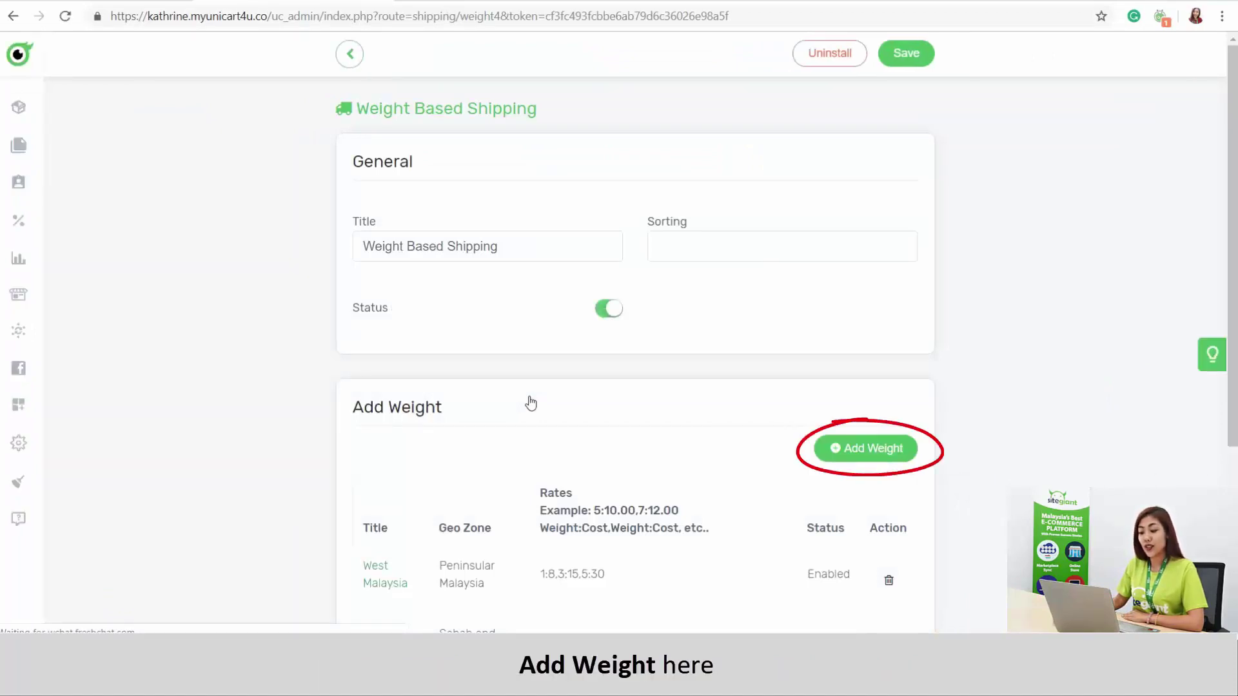
scroll(857, 469, down, 4)
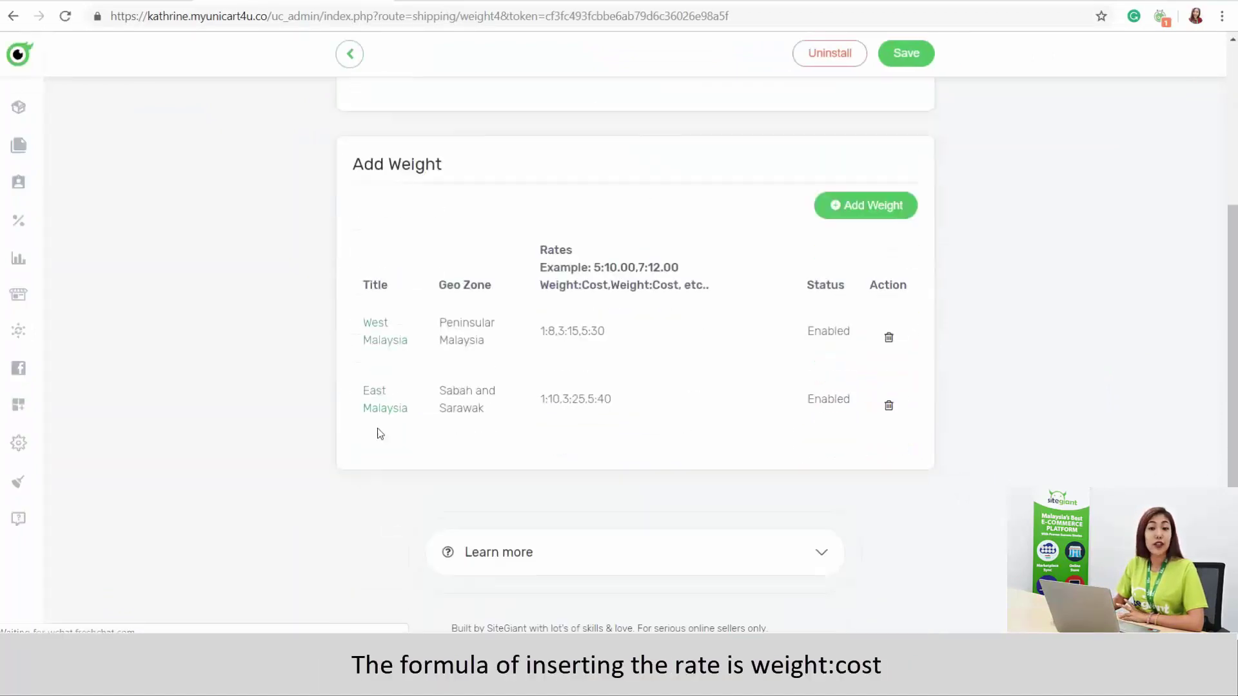
click(387, 342)
scroll(845, 427, down, 1)
scroll(845, 427, up, 1)
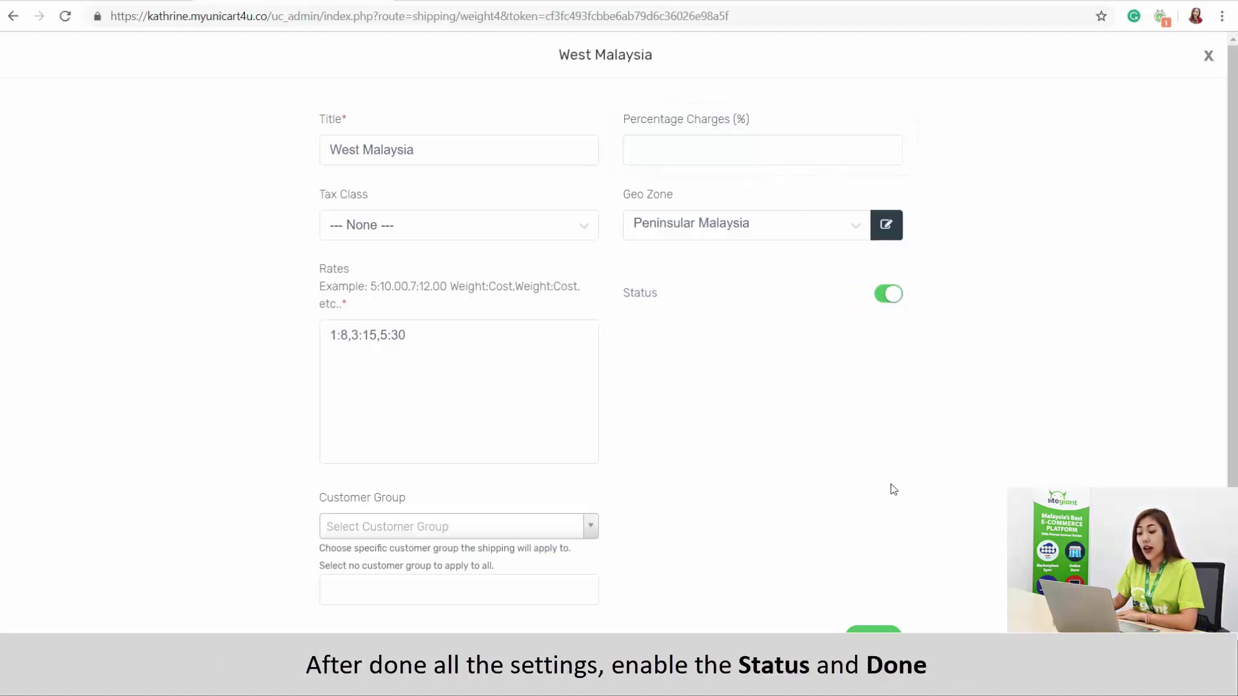
scroll(891, 491, down, 1)
click(879, 597)
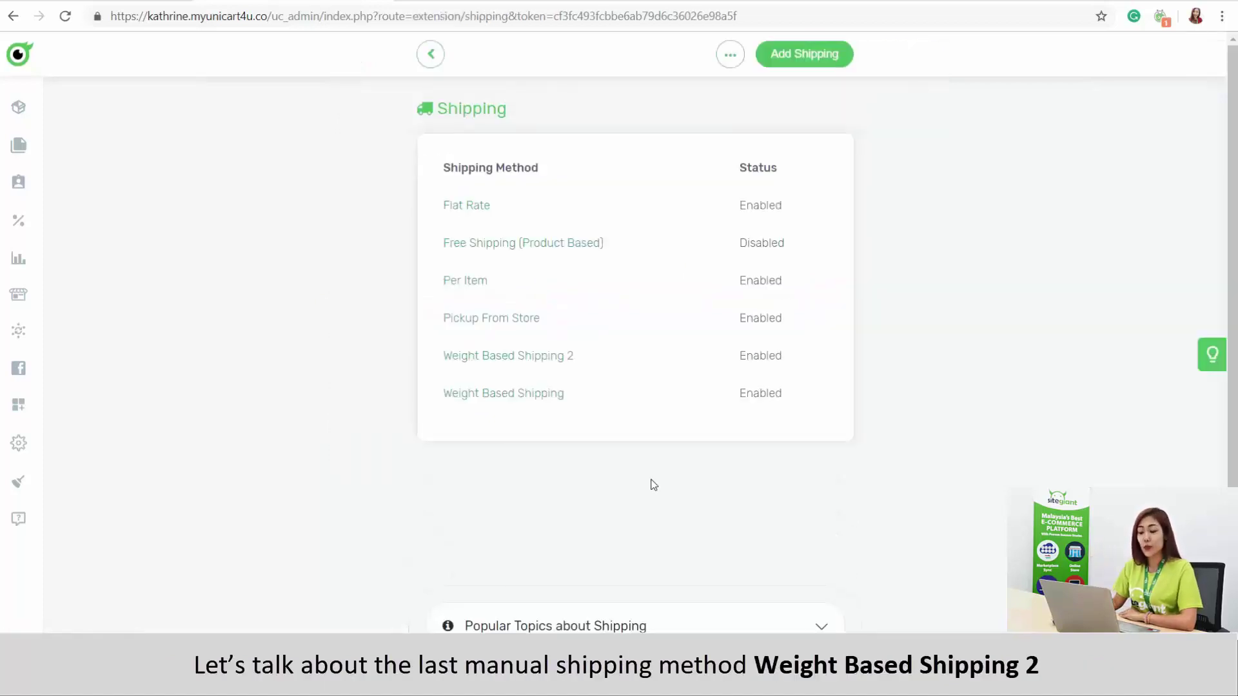
Open Weight Based Shipping 2 and review its weight ranges.
click(545, 356)
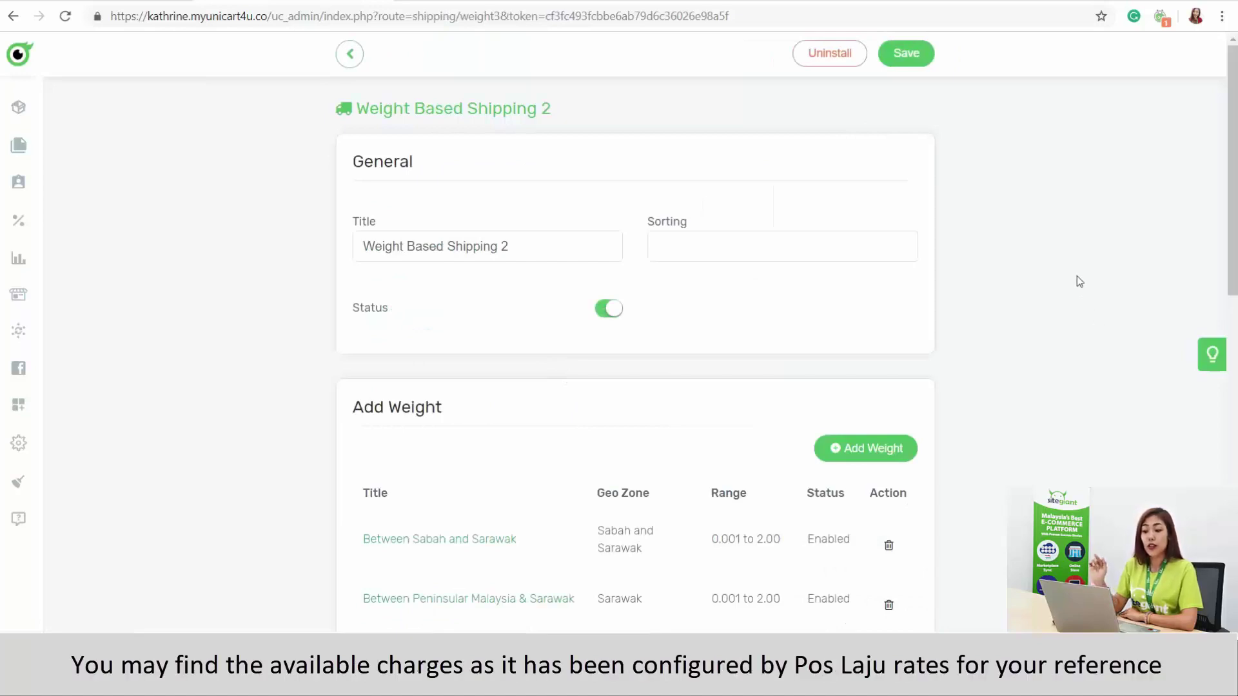
scroll(1011, 426, down, 1)
scroll(1012, 432, down, 2)
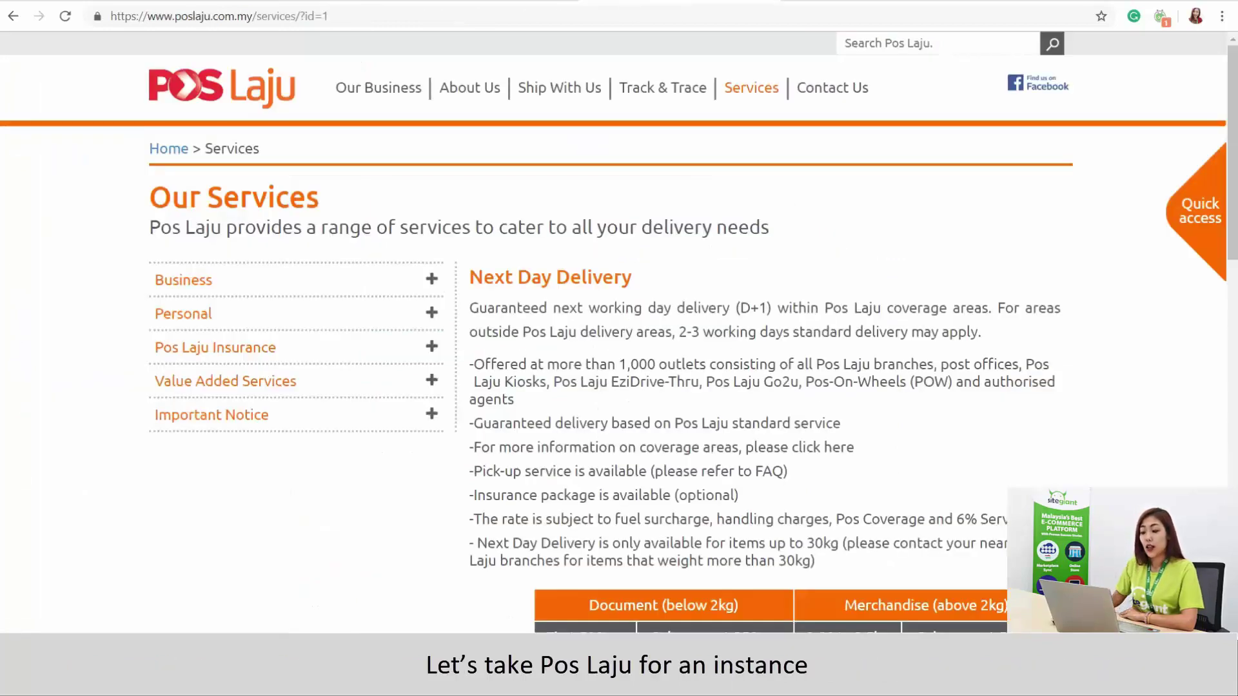
Scroll the Pos Laju Services page to the Next Day Delivery rate table.
scroll(620, 323, down, 9)
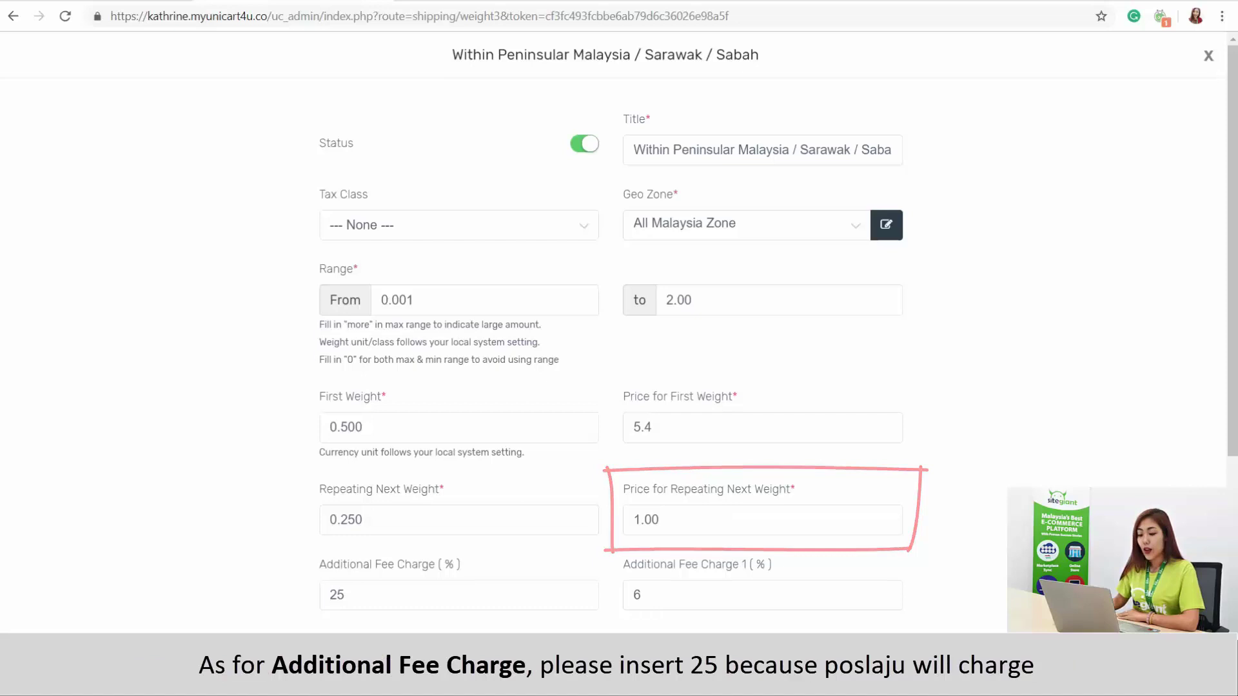
Confirm the all-Malaysia range: 5.4 first 0.500, 1.00 per 0.250, 25% and 6% fees.
scroll(1147, 485, down, 4)
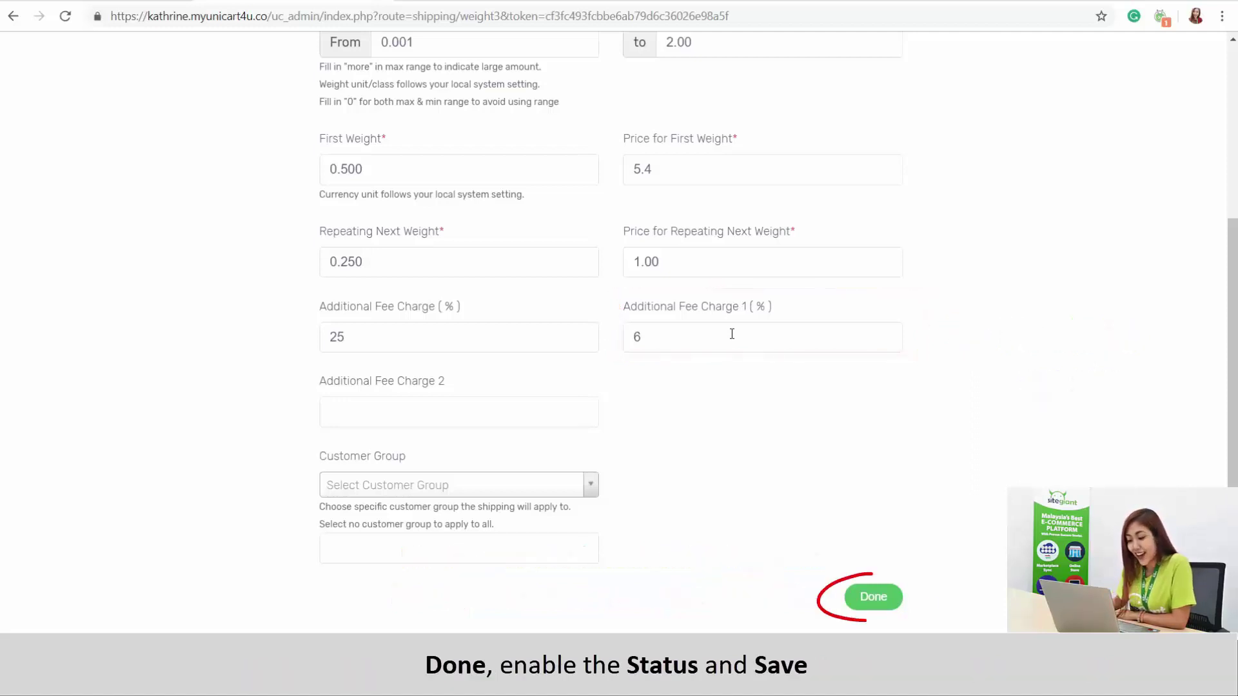
click(874, 597)
scroll(890, 535, up, 4)
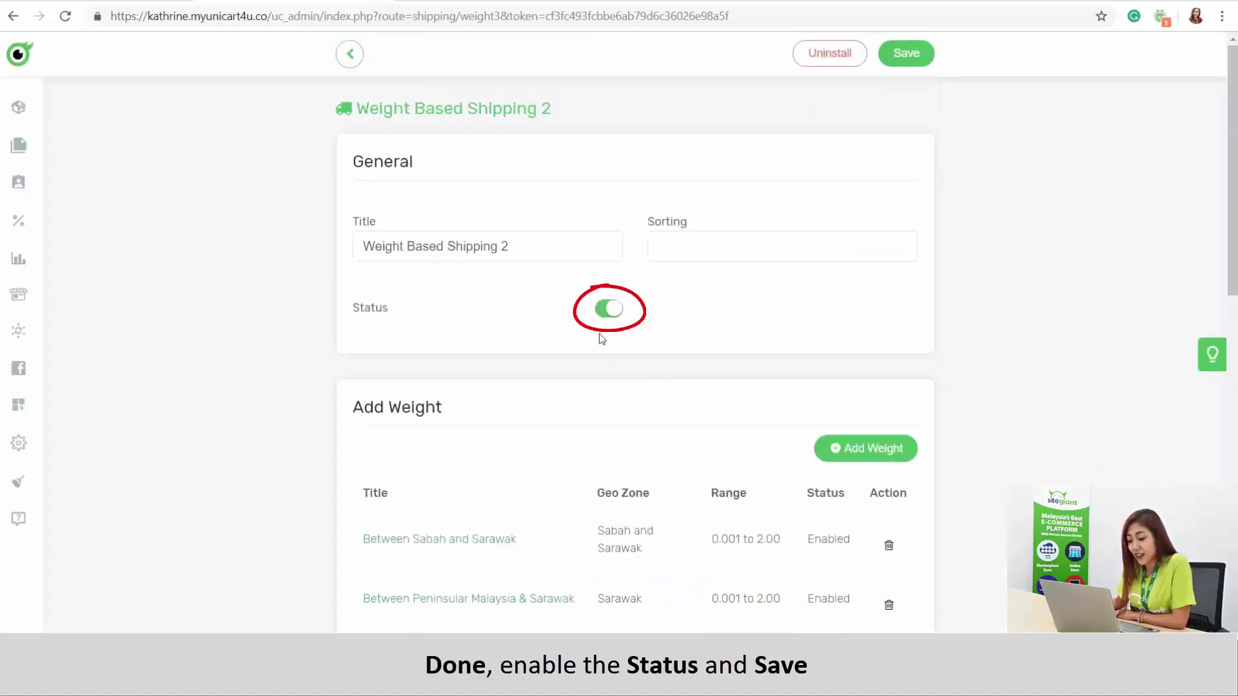